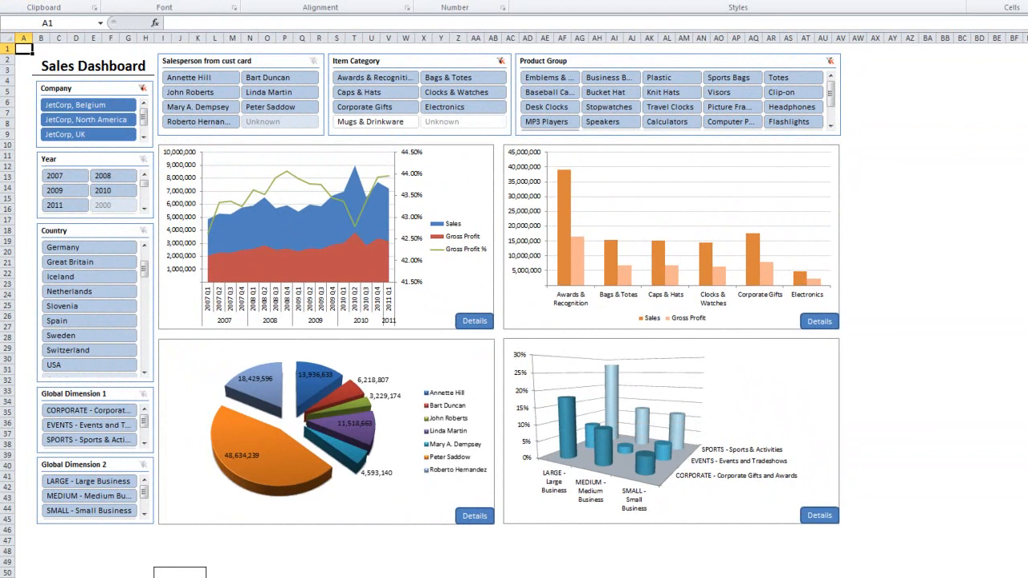
# Filter the Sales Dashboard to JetCorp, North America, year 2010 and LARGE - Large Business, and inspect the 2010 Q2 sales in the trend chart.
pyautogui.click(86, 119)
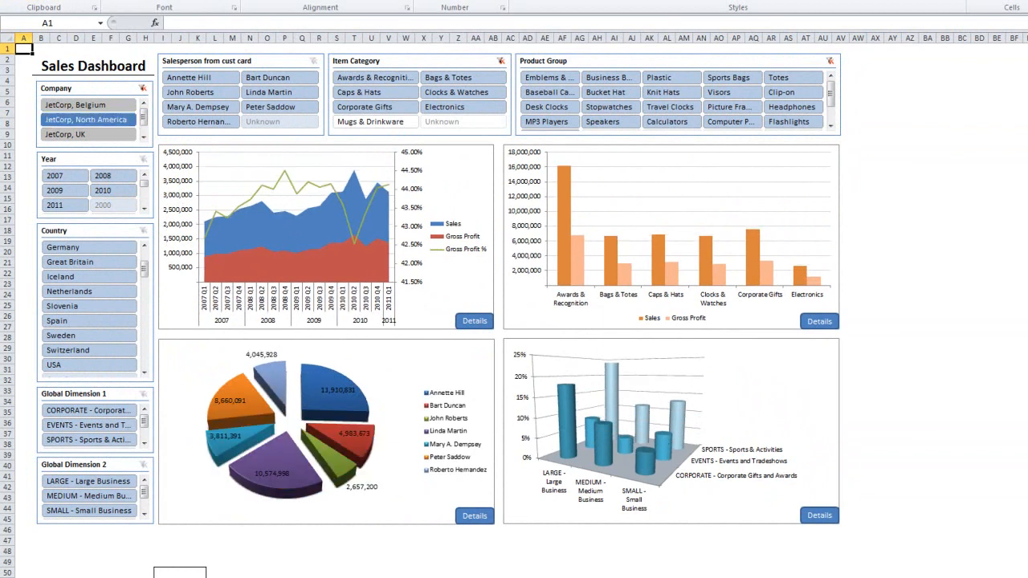
pyautogui.click(114, 191)
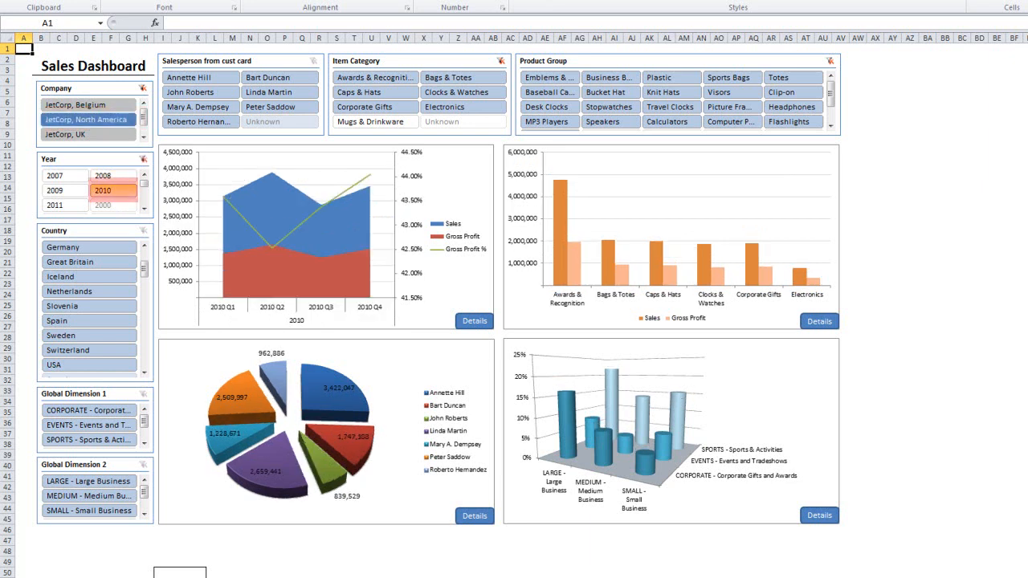
pyautogui.click(88, 481)
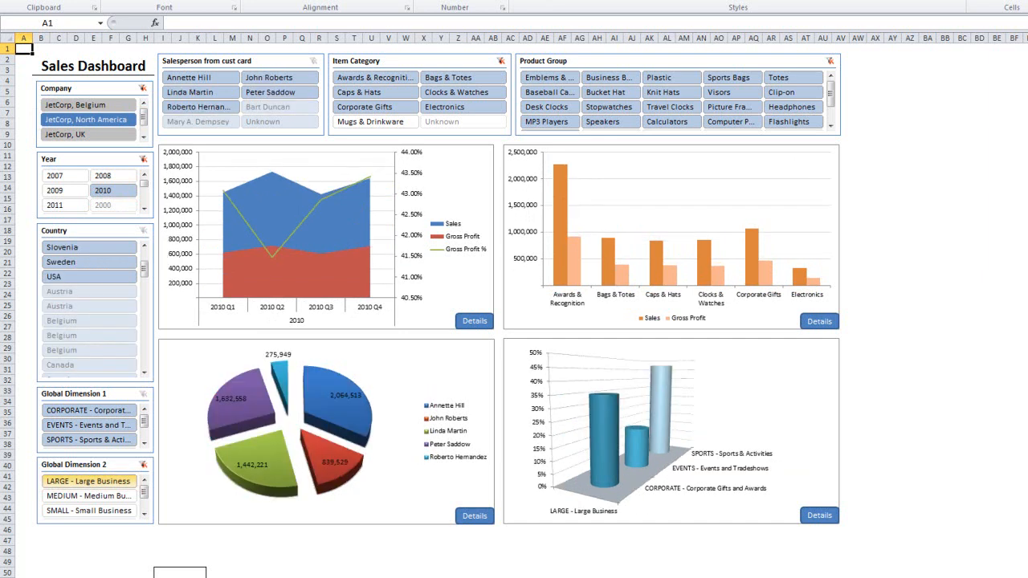
pyautogui.moveTo(286, 222)
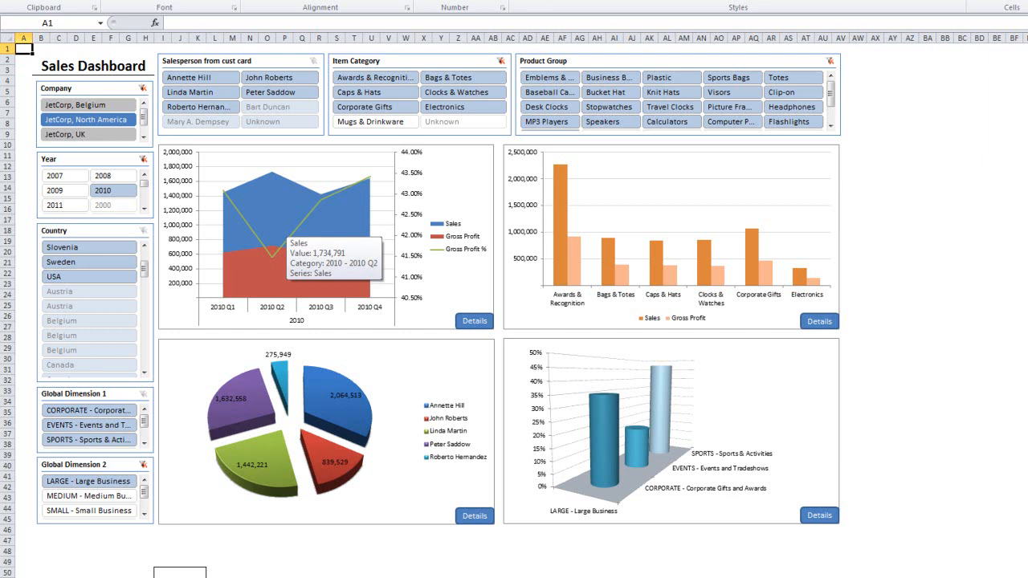
# Open the details behind the quarterly sales trend chart and remove Gross Profit and Gross Profit % from its PivotTable values.
pyautogui.hotkey('alt', 'Tab')
pyautogui.hotkey('alt', 'Tab')
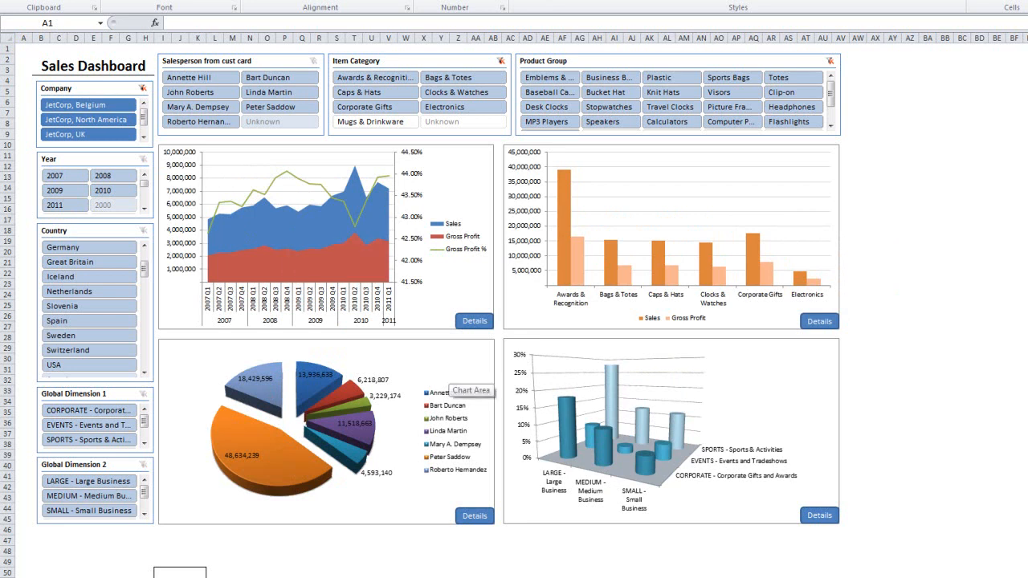
pyautogui.click(474, 321)
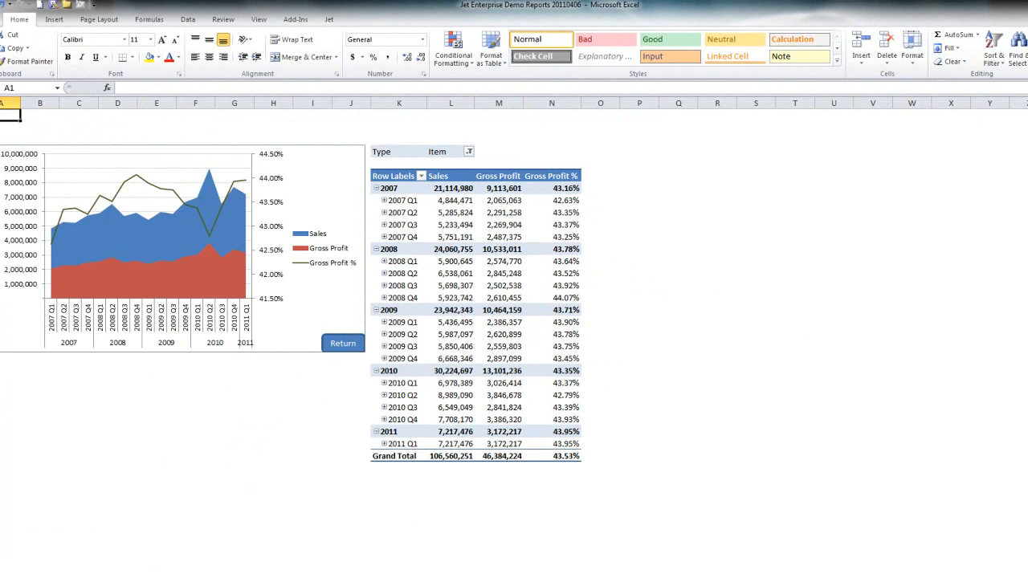
pyautogui.click(394, 176)
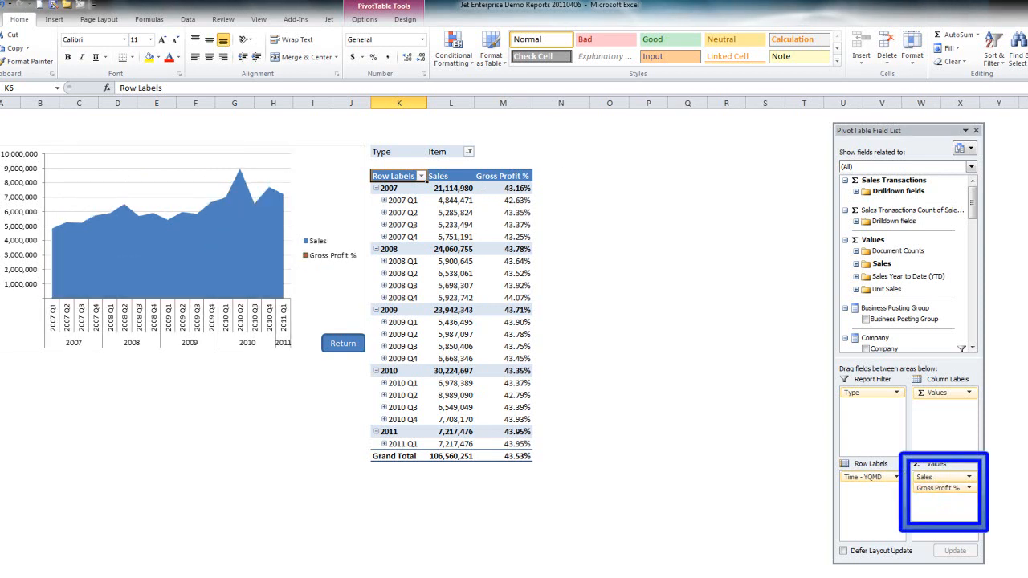
pyautogui.moveTo(938, 489); pyautogui.dragTo(899, 210)
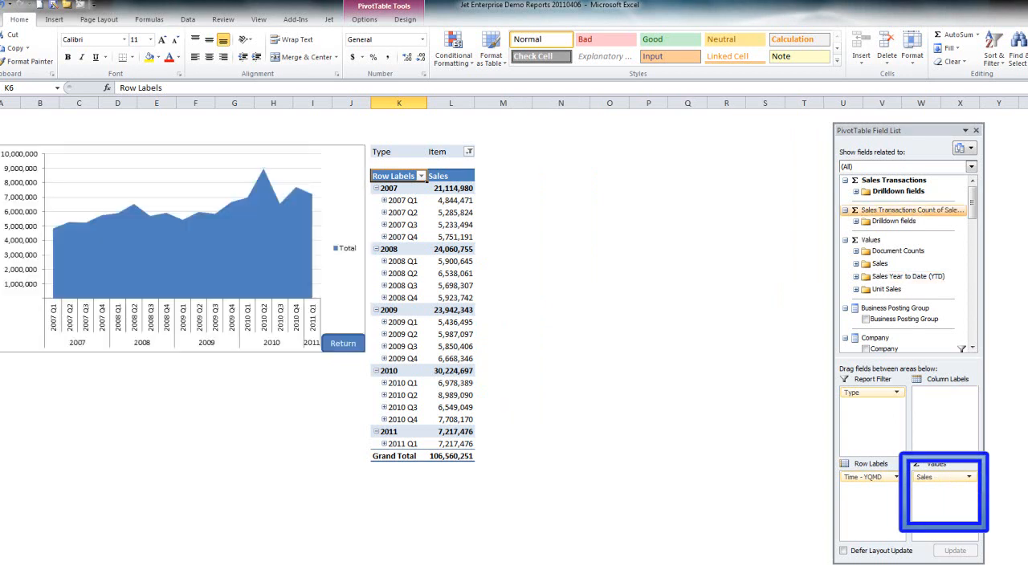
# Add COGS from the Sales Transactions drilldown fields and Item Quantity YTD from Unit Sales to the PivotTable values.
pyautogui.click(856, 192)
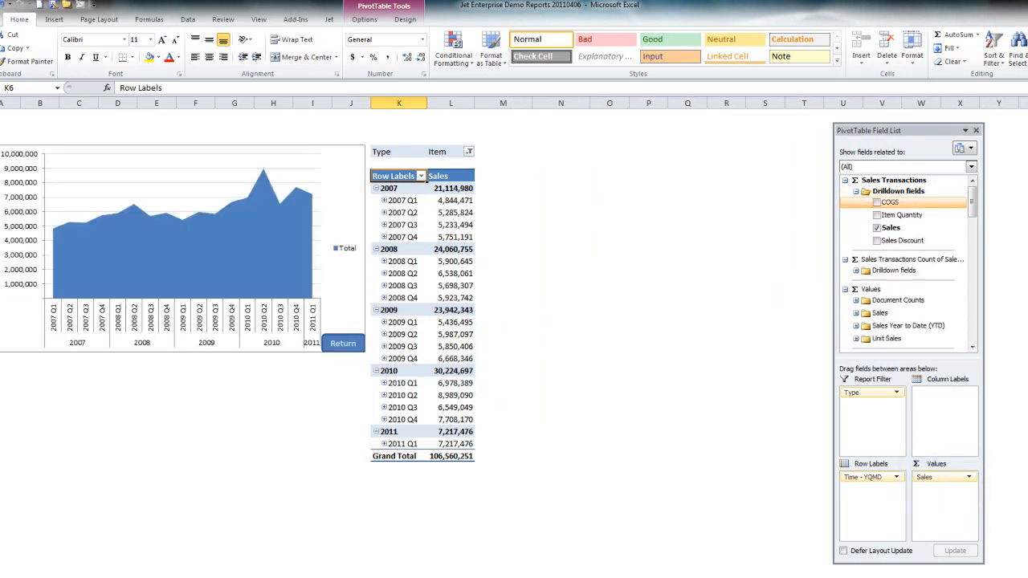
pyautogui.click(877, 202)
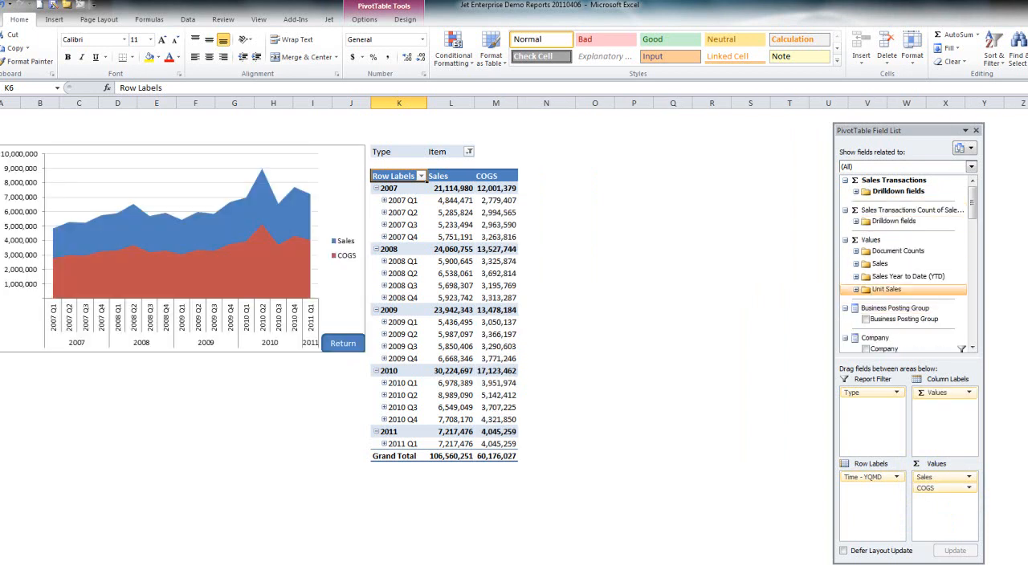
pyautogui.click(856, 289)
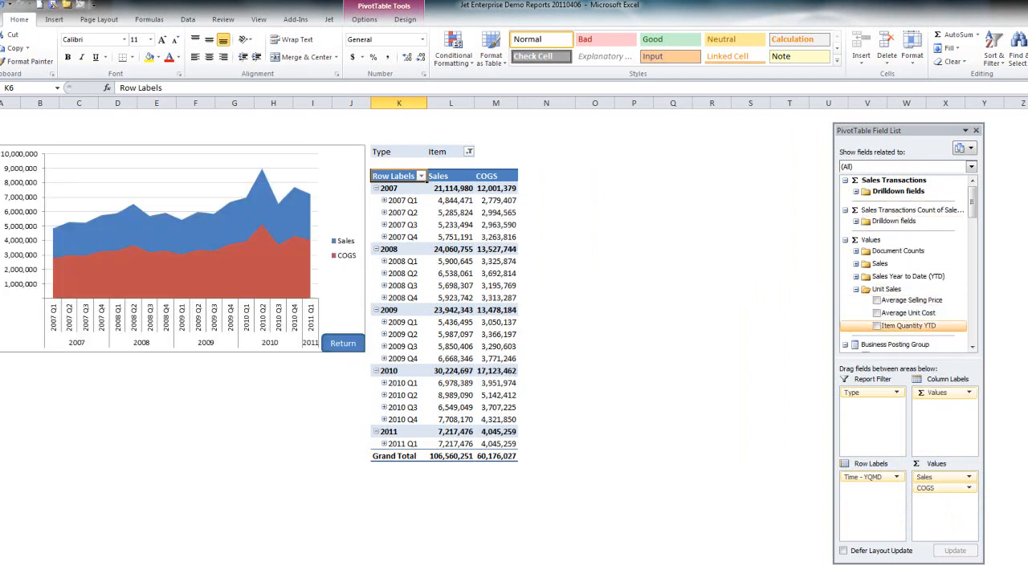
pyautogui.click(877, 325)
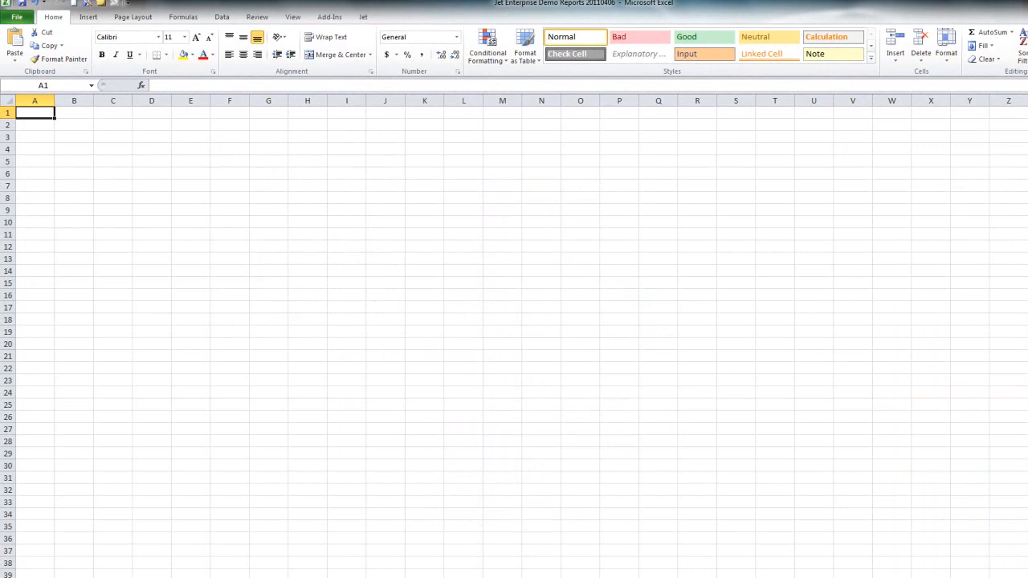
# Insert a PivotTable at Sheet1!$A$1 on the blank worksheet, using the Drilldown Cubes external connection as its data source.
pyautogui.click(88, 17)
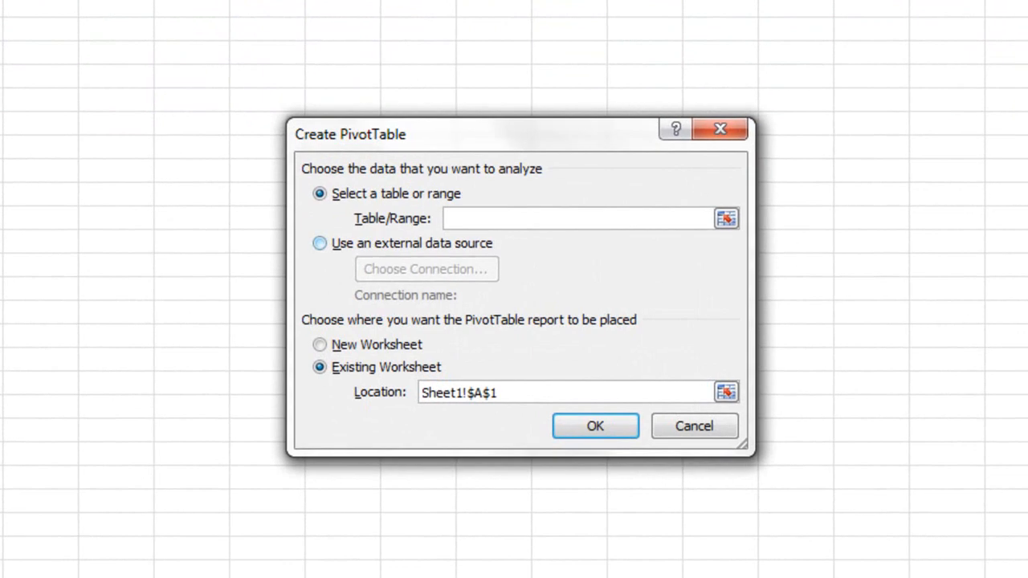
pyautogui.click(320, 242)
pyautogui.click(426, 269)
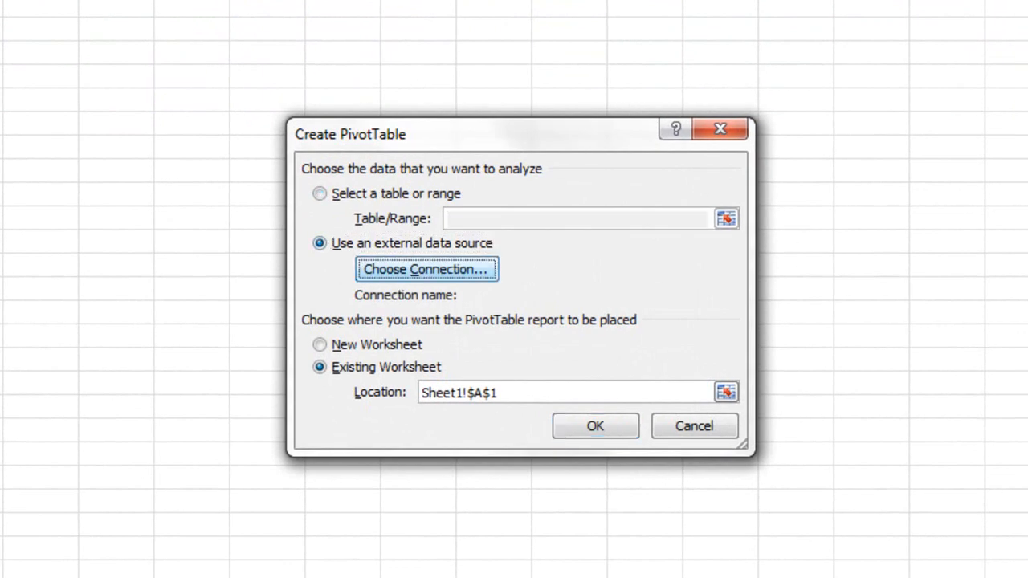
pyautogui.moveTo(786, 195); pyautogui.dragTo(787, 383)
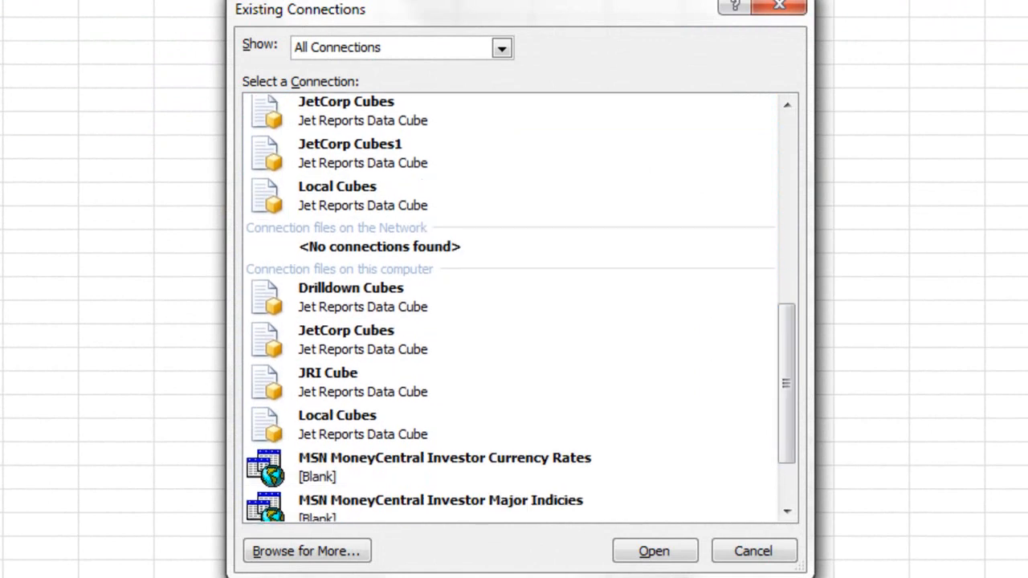
pyautogui.click(351, 297)
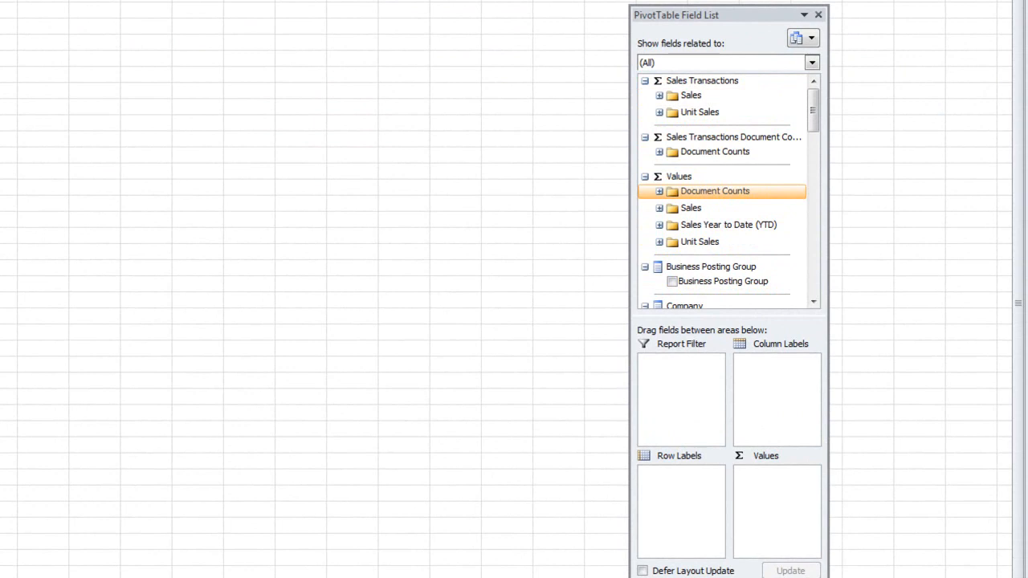
# Expand the Sales folder under Sales Transactions and review the measures and dimensions available in the field list.
pyautogui.click(660, 96)
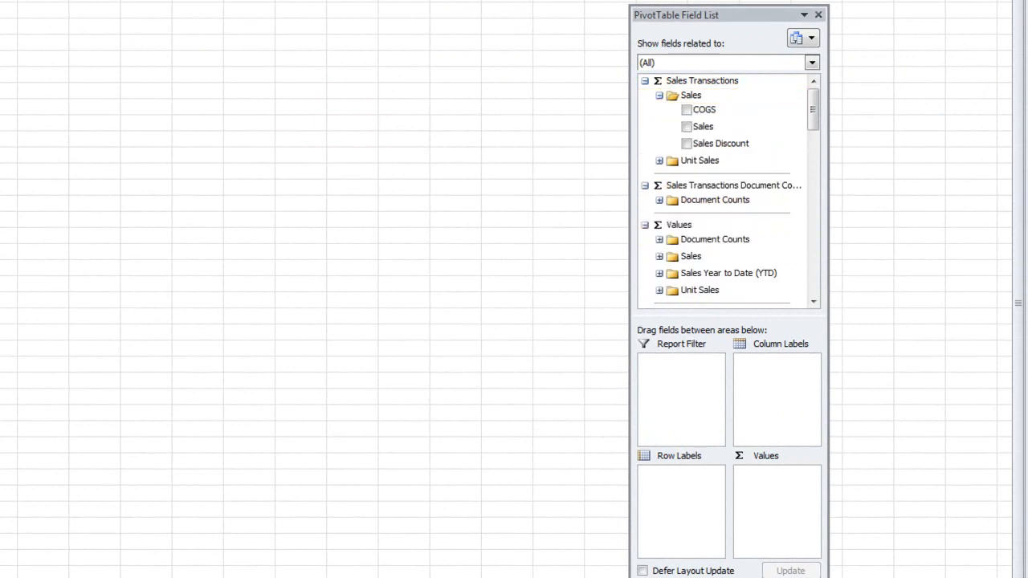
pyautogui.click(813, 301)
pyautogui.click(813, 301)
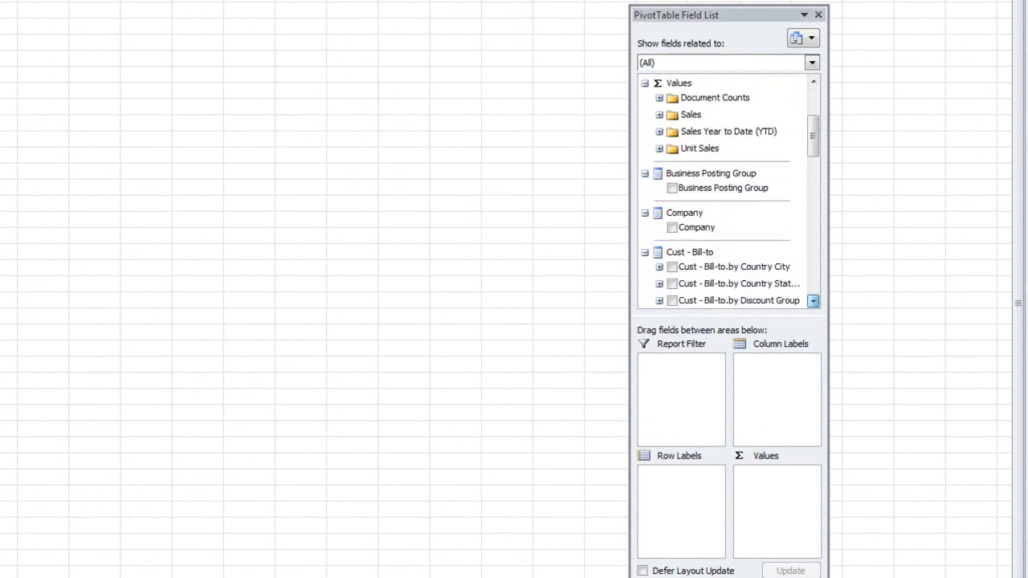
pyautogui.click(813, 301)
pyautogui.click(813, 302)
pyautogui.click(814, 301)
pyautogui.click(813, 301)
pyautogui.click(813, 301)
pyautogui.click(814, 301)
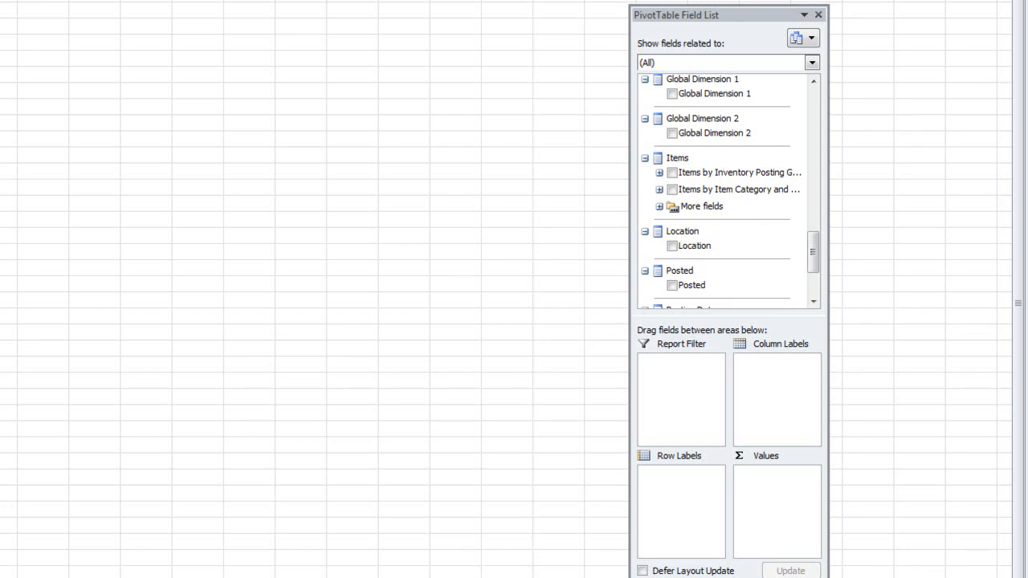
pyautogui.scroll(5, 723, 192)
pyautogui.scroll(5, 723, 192)
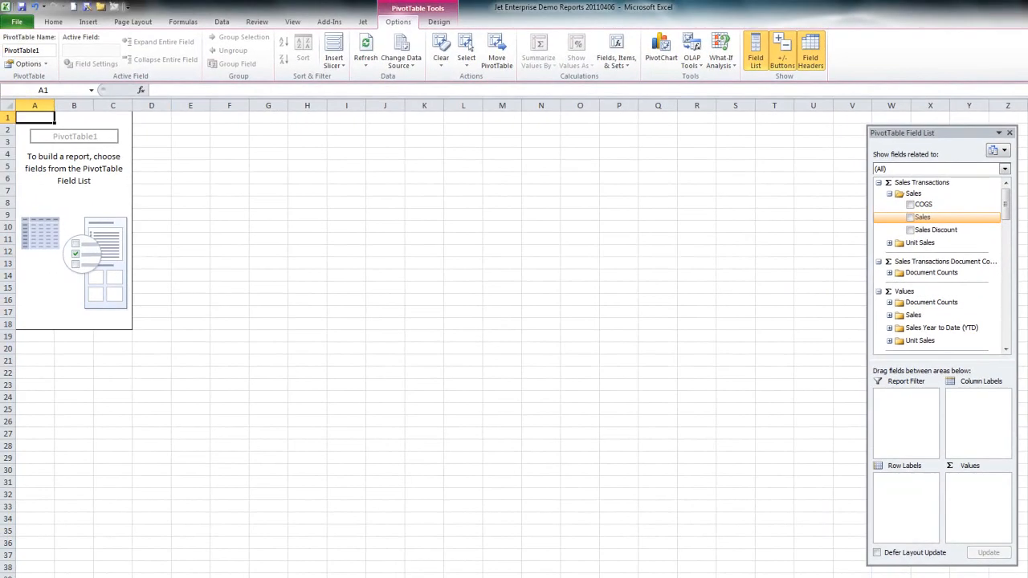
# Build the PivotTable with Sales as values, Items by Item Category as row labels and Time - YQMD as column labels.
pyautogui.click(910, 216)
pyautogui.scroll(-5, 939, 265)
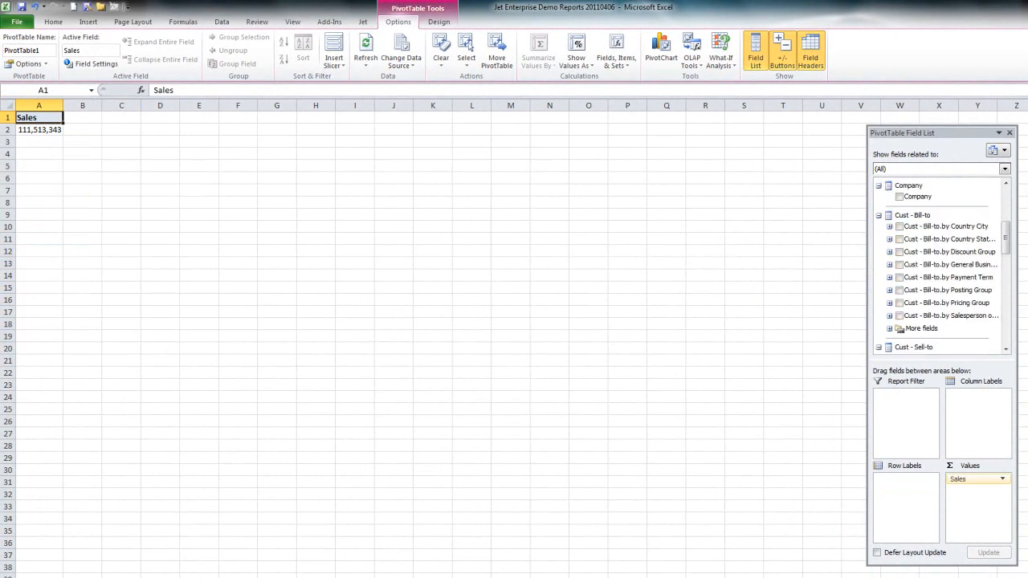
pyautogui.scroll(-5, 940, 265)
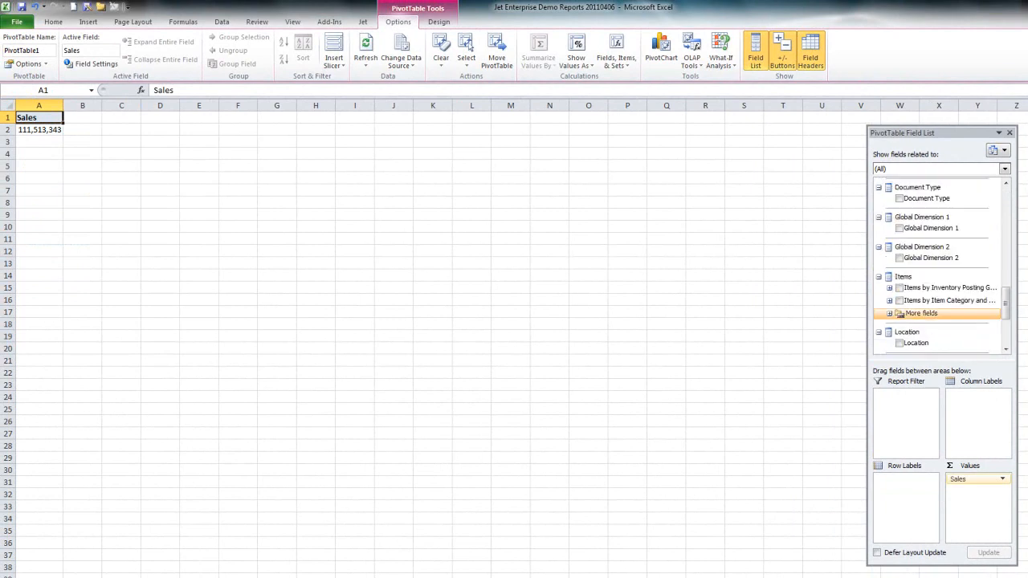
pyautogui.click(899, 301)
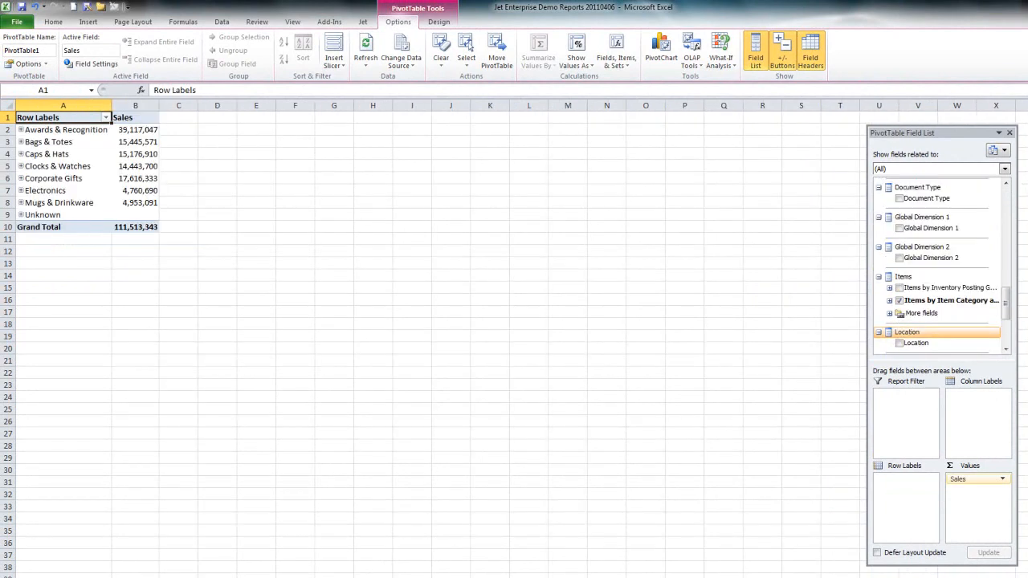
pyautogui.scroll(-3, 939, 265)
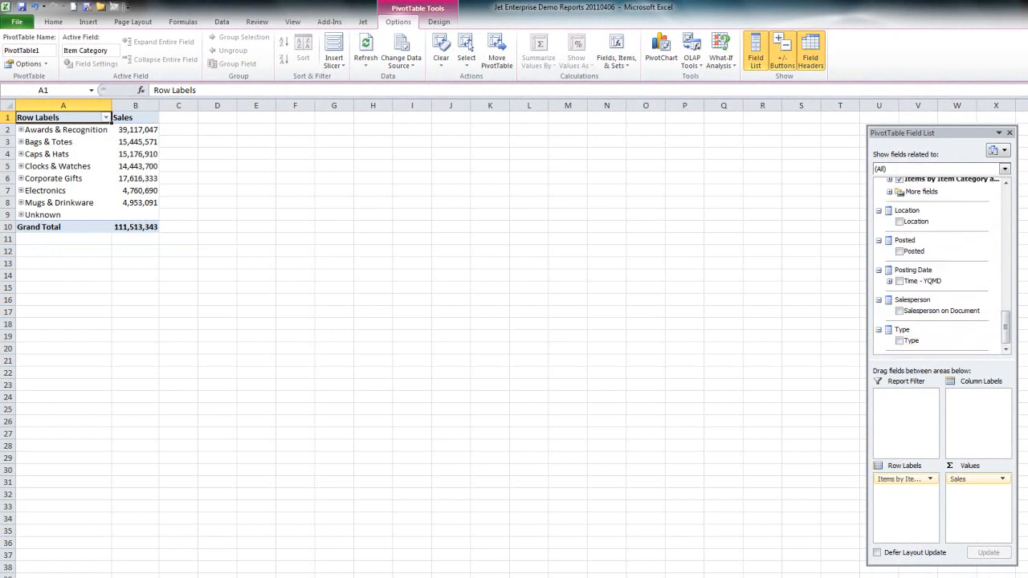
pyautogui.click(899, 281)
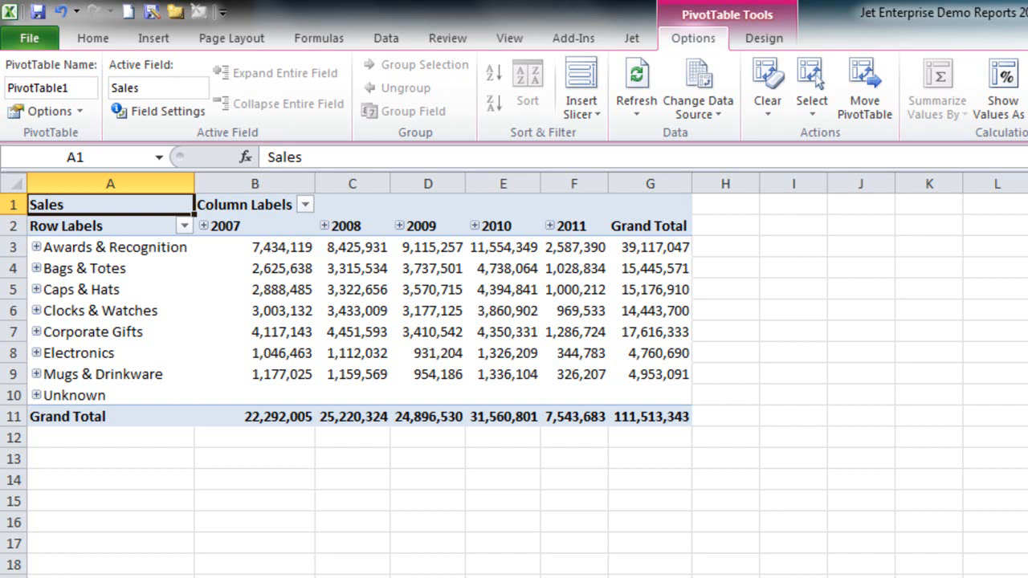
# Expand Awards & Recognition and Emblems & Pins, and drill through to the 2010 transactions behind C100003 - Cherry Finish Frame.
pyautogui.click(36, 248)
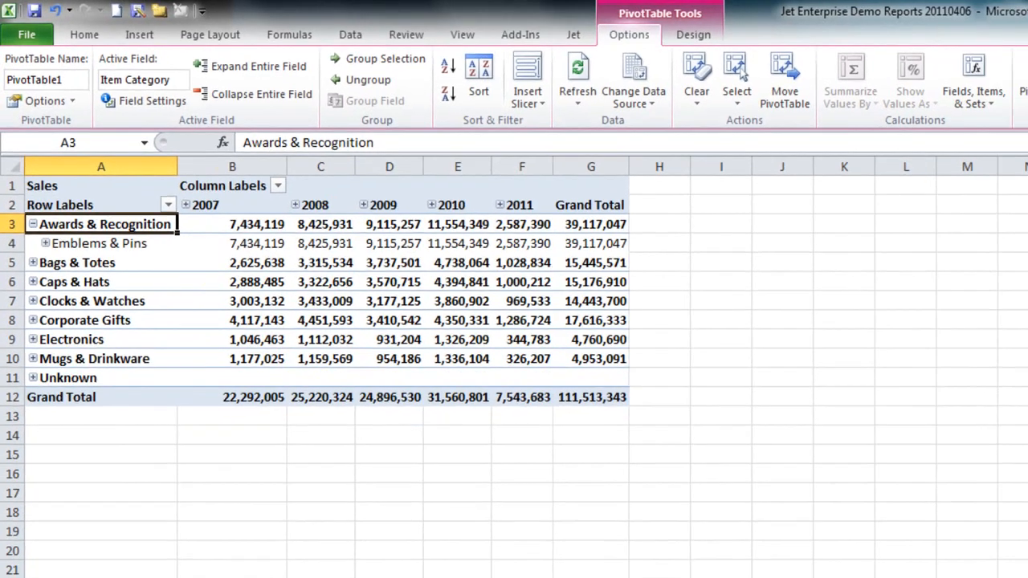
pyautogui.click(50, 268)
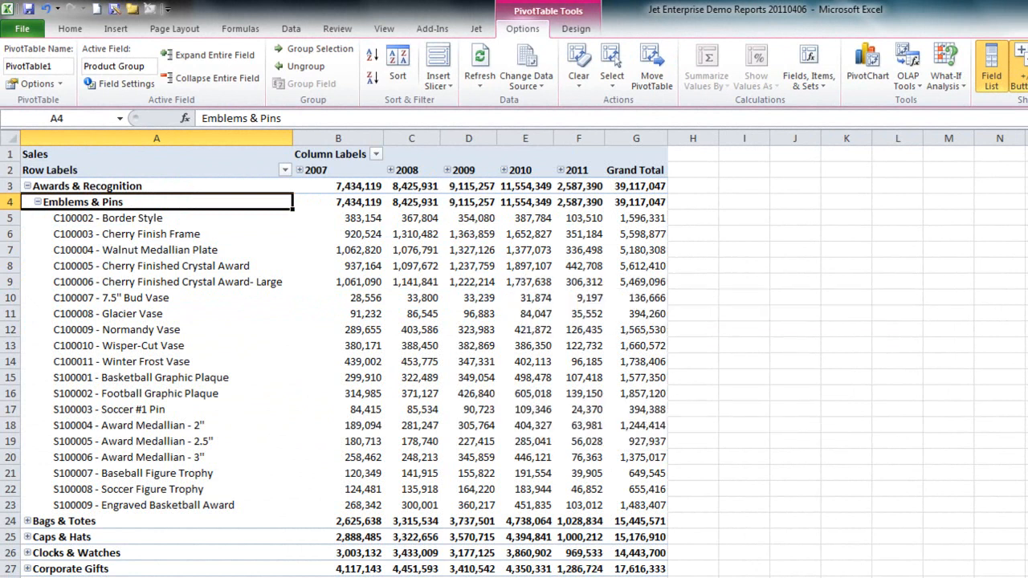
pyautogui.click(525, 235)
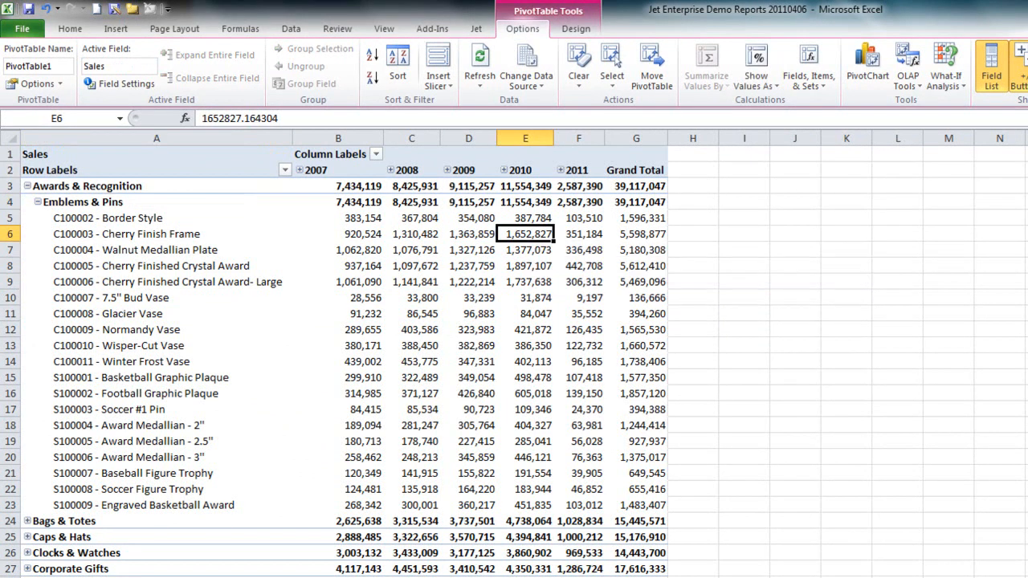
pyautogui.doubleClick(526, 234)
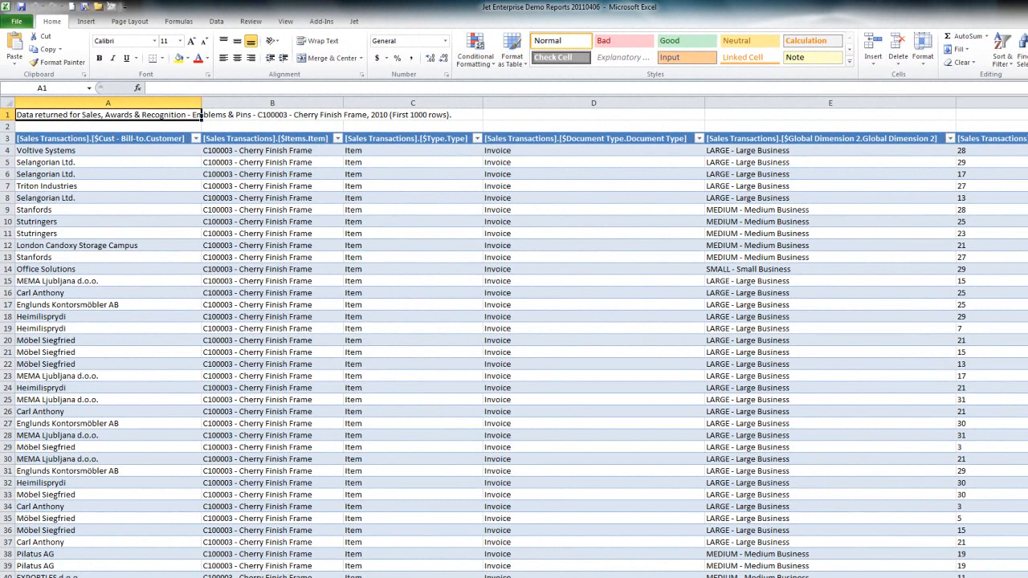
# Return to the PivotTable worksheet and collapse the Emblems & Pins and Awards & Recognition groups.
pyautogui.hotkey('ctrl', 'pagedown')
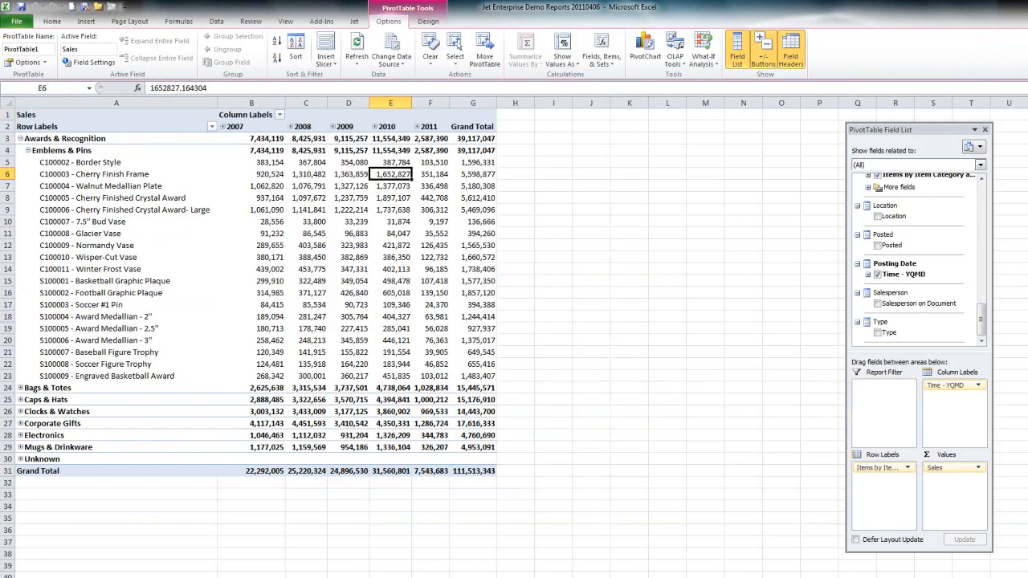
pyautogui.click(28, 150)
pyautogui.click(20, 138)
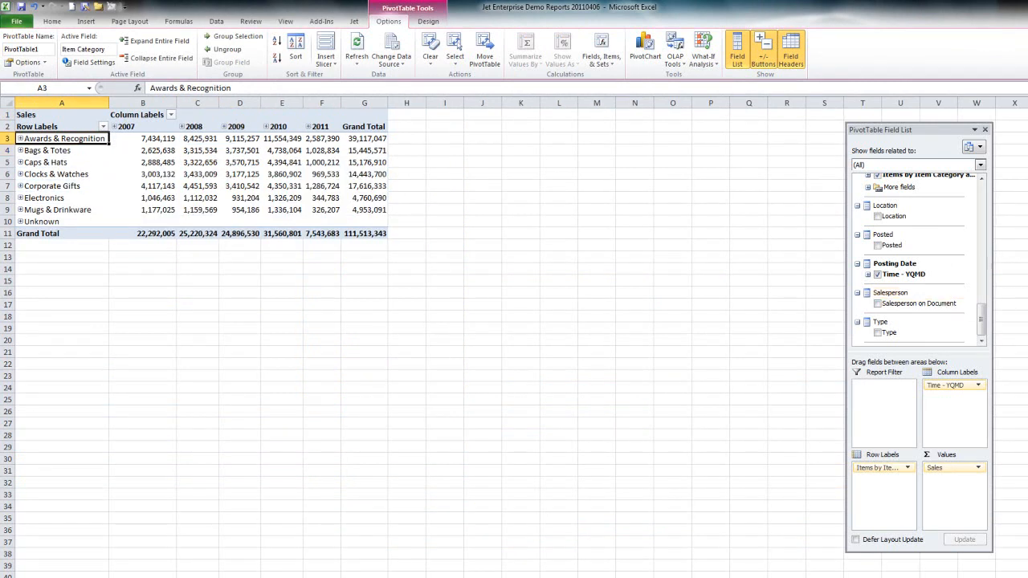
# Add Cust - Bill-to.by Country City to the row labels and move the item category field beneath it.
pyautogui.scroll(5, 915, 257)
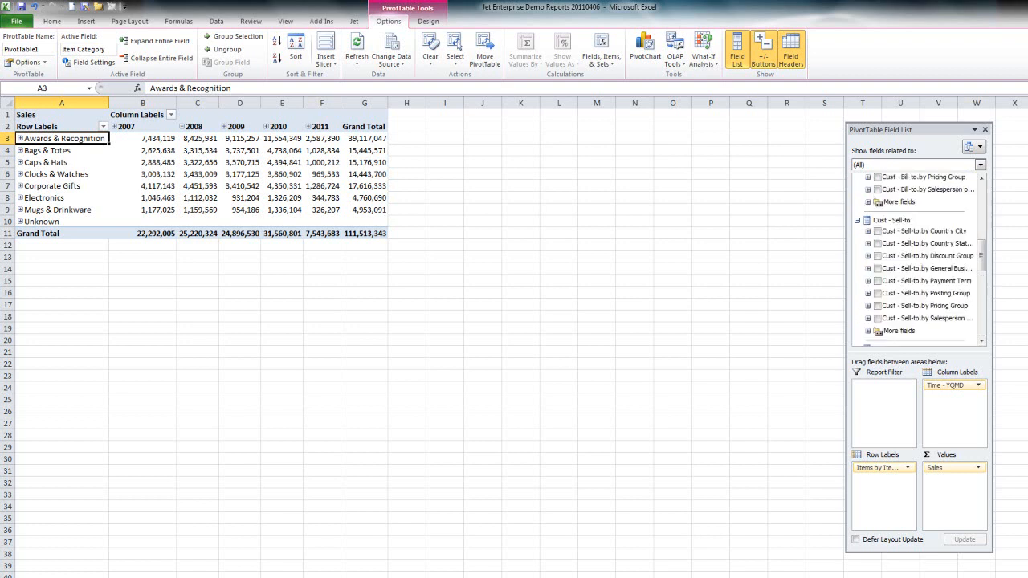
pyautogui.scroll(5, 916, 257)
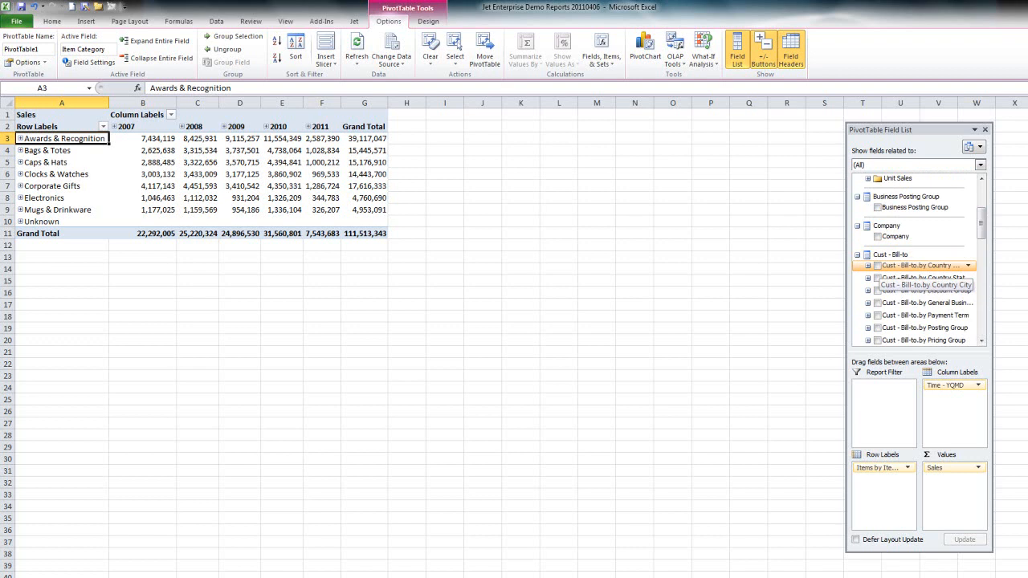
pyautogui.click(877, 265)
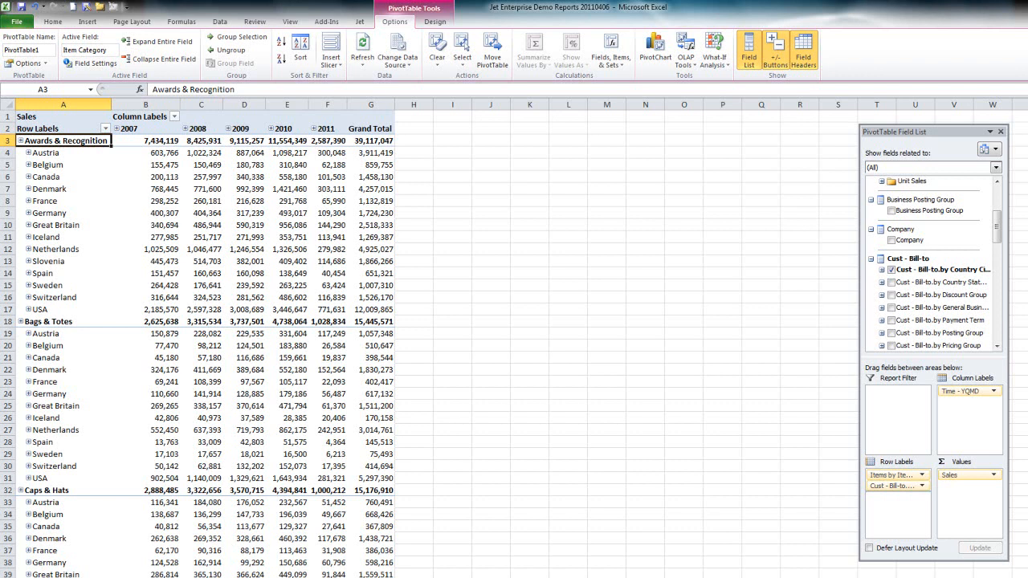
pyautogui.moveTo(897, 475); pyautogui.dragTo(898, 492)
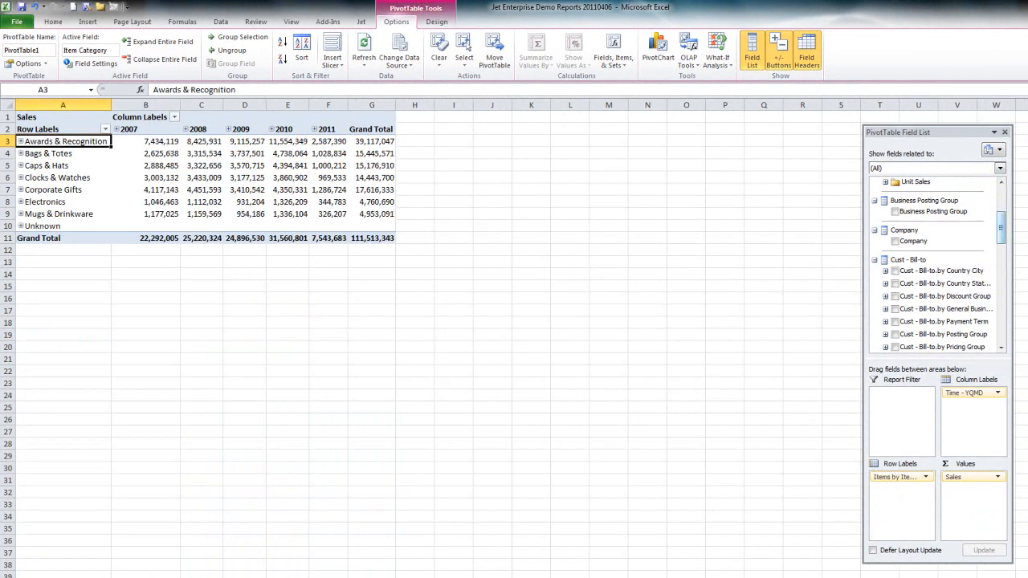
# Add the Company field to the PivotTable's column labels beneath Time - YQMD.
pyautogui.scroll(3, 936, 265)
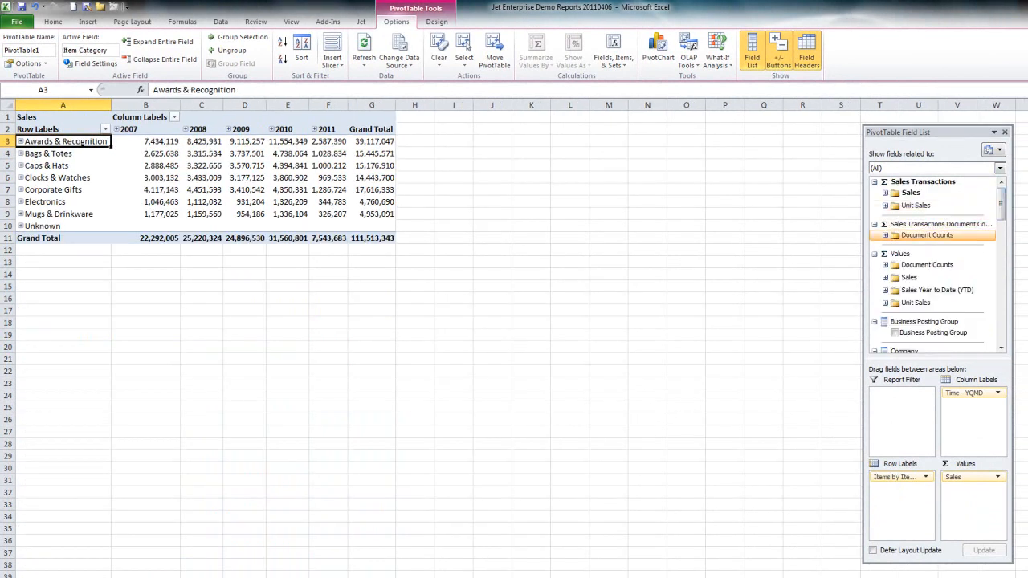
pyautogui.click(1001, 347)
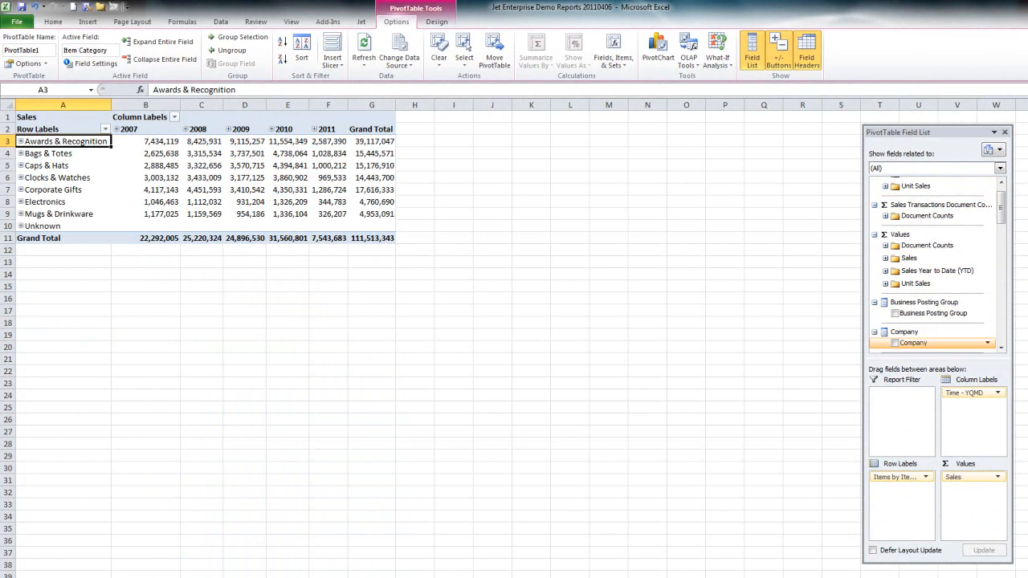
pyautogui.click(896, 343)
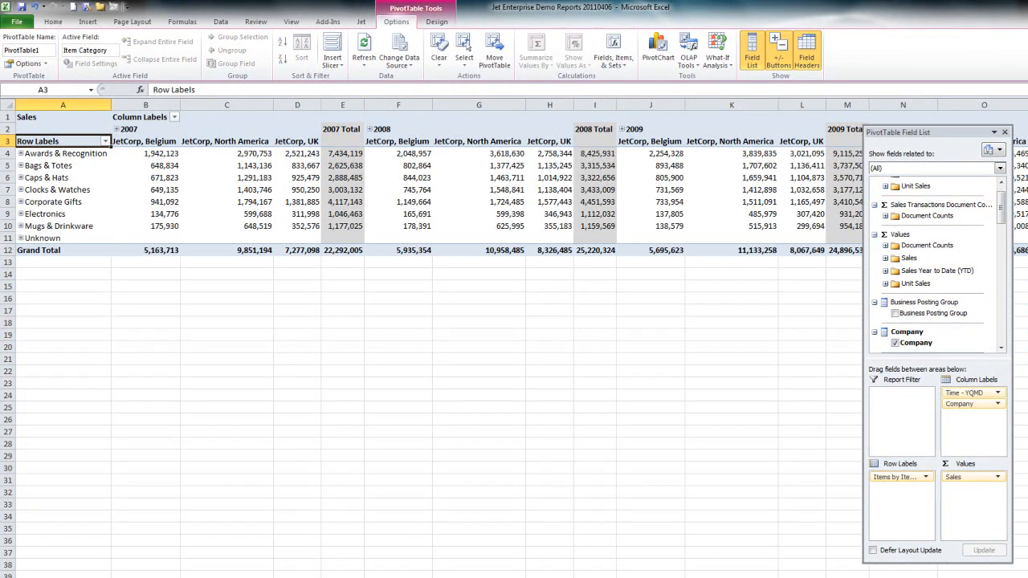
# Insert slicers for Company and for the Year level of Time - YQMD.
pyautogui.click(332, 48)
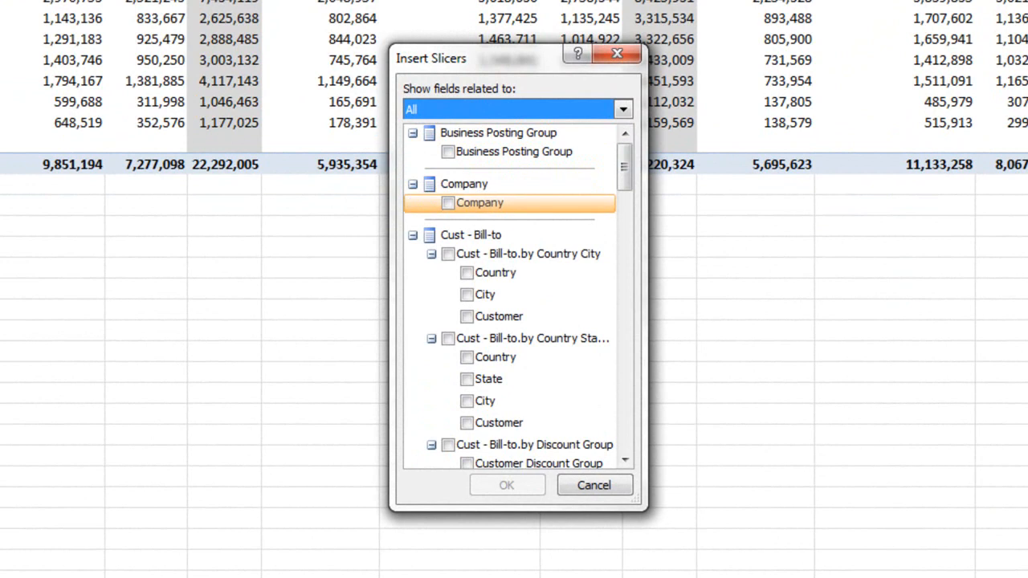
pyautogui.click(480, 203)
pyautogui.scroll(-15, 514, 297)
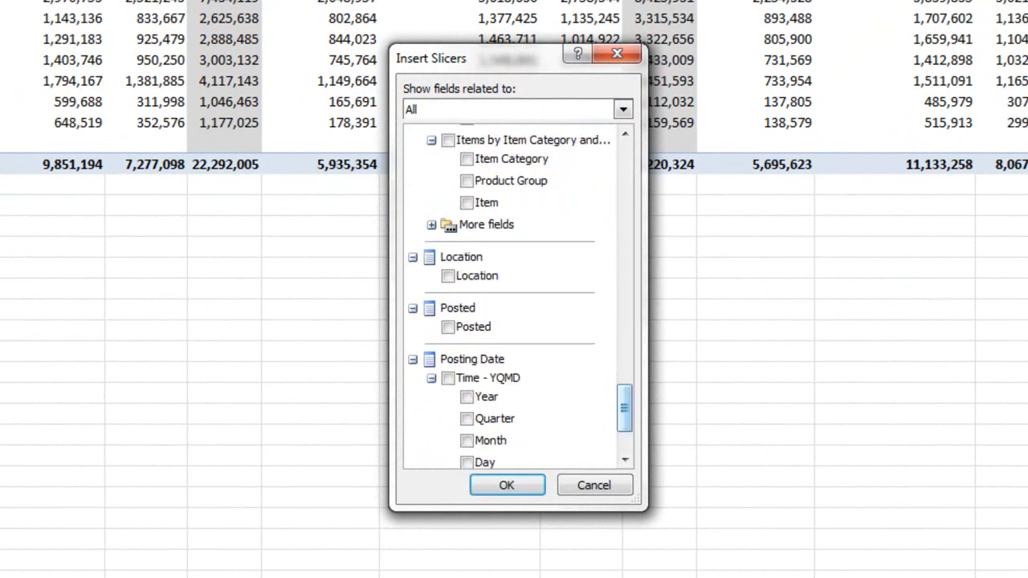
pyautogui.click(467, 396)
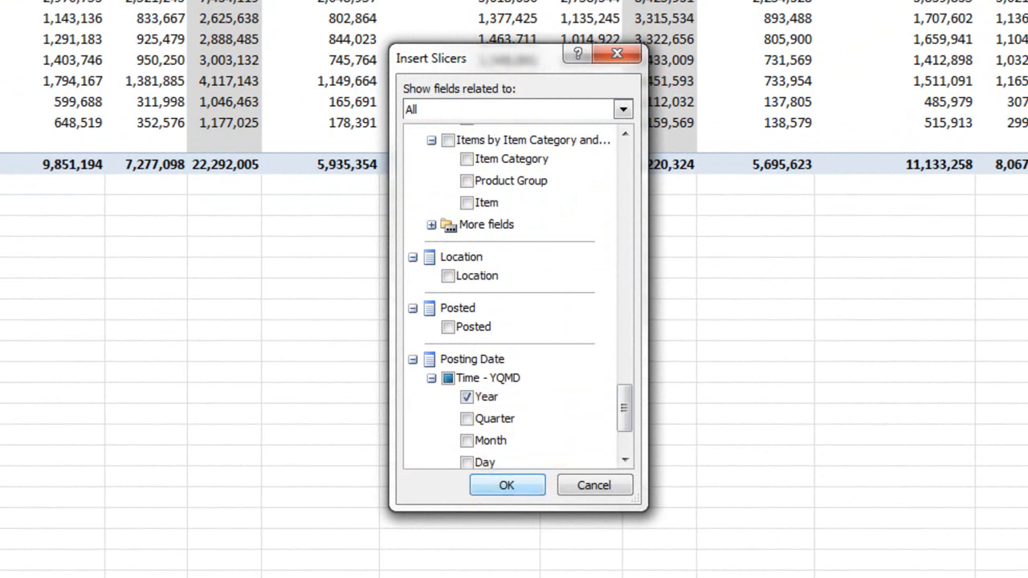
pyautogui.click(507, 485)
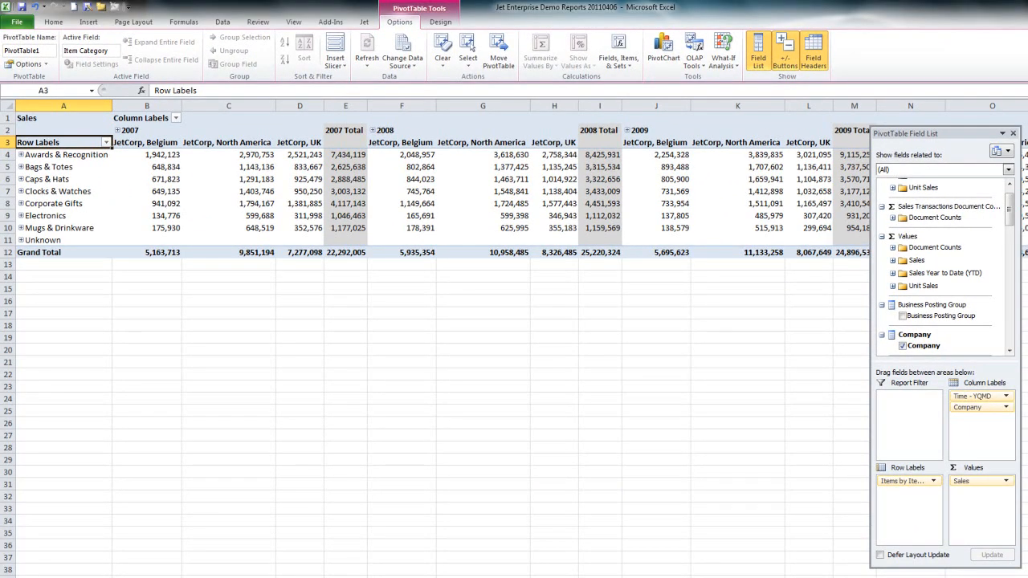
# Arrange the Year and Company slicers side by side below the PivotTable and filter the year to 2010.
pyautogui.moveTo(594, 306); pyautogui.dragTo(68, 322)
pyautogui.click(79, 393)
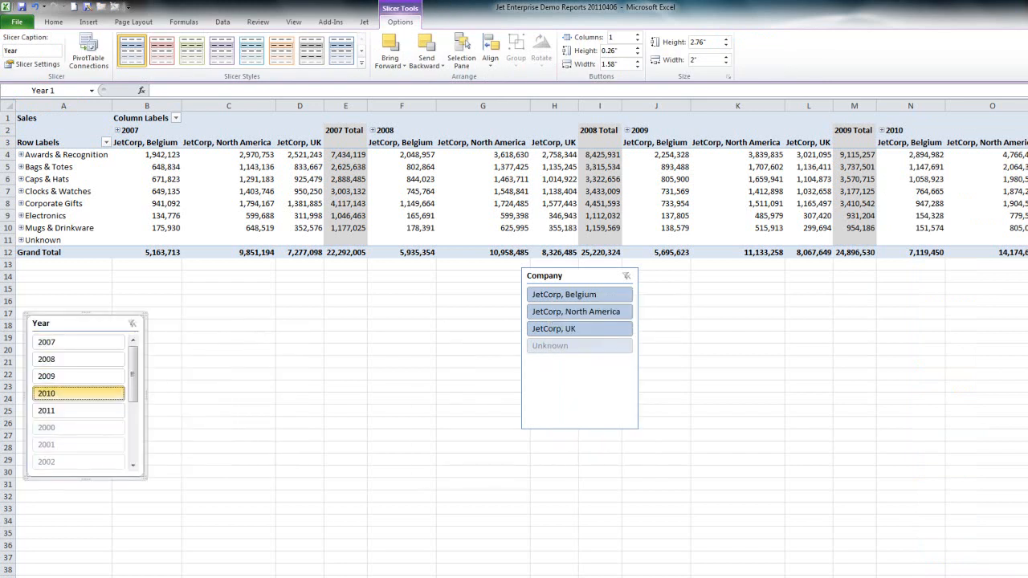
pyautogui.click(554, 277)
pyautogui.moveTo(554, 276); pyautogui.dragTo(219, 319)
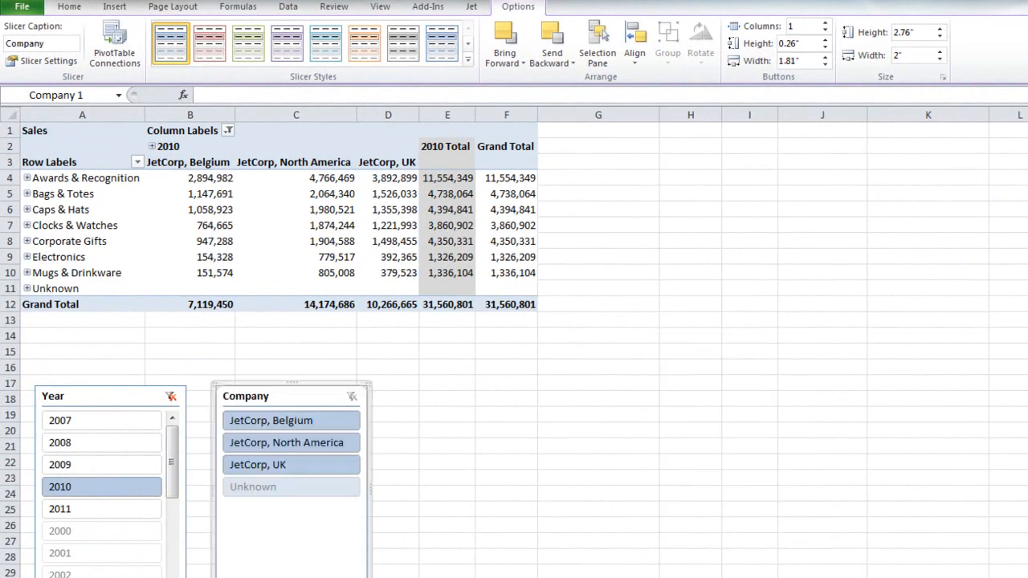
# Insert an exploded 3-D pie chart based on the PivotTable and reselect a cell in the table.
pyautogui.click(296, 130)
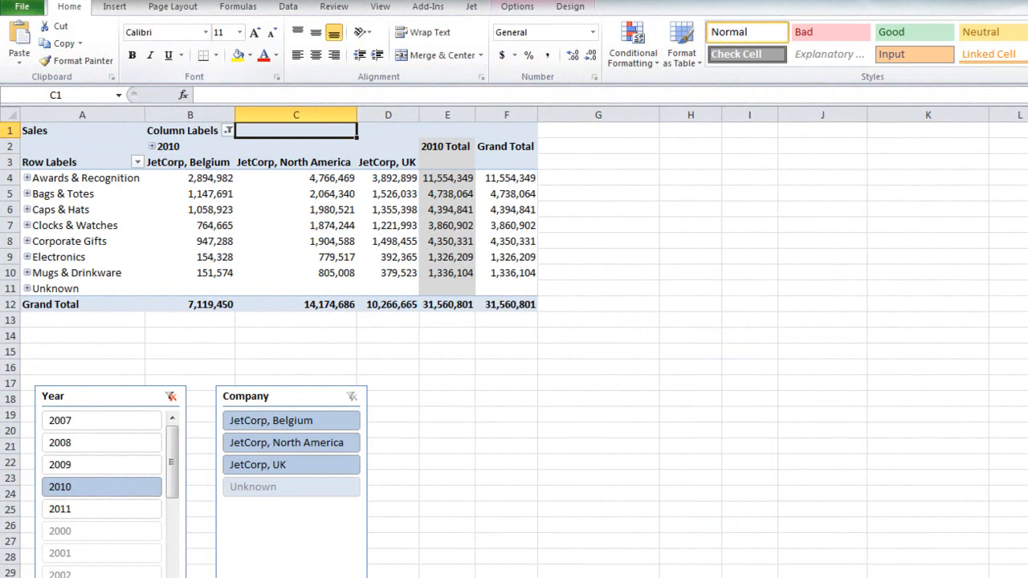
pyautogui.click(114, 6)
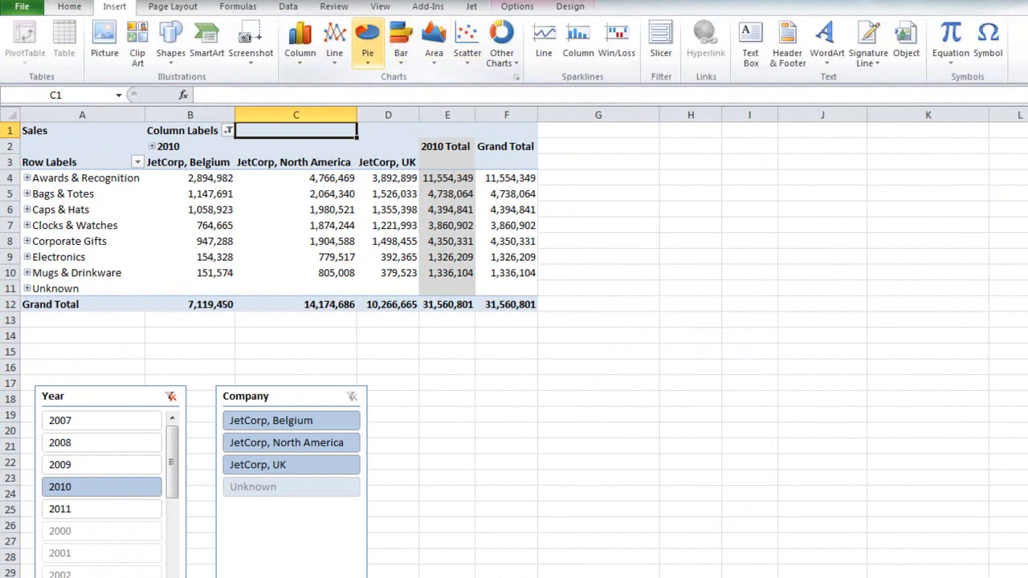
pyautogui.click(367, 44)
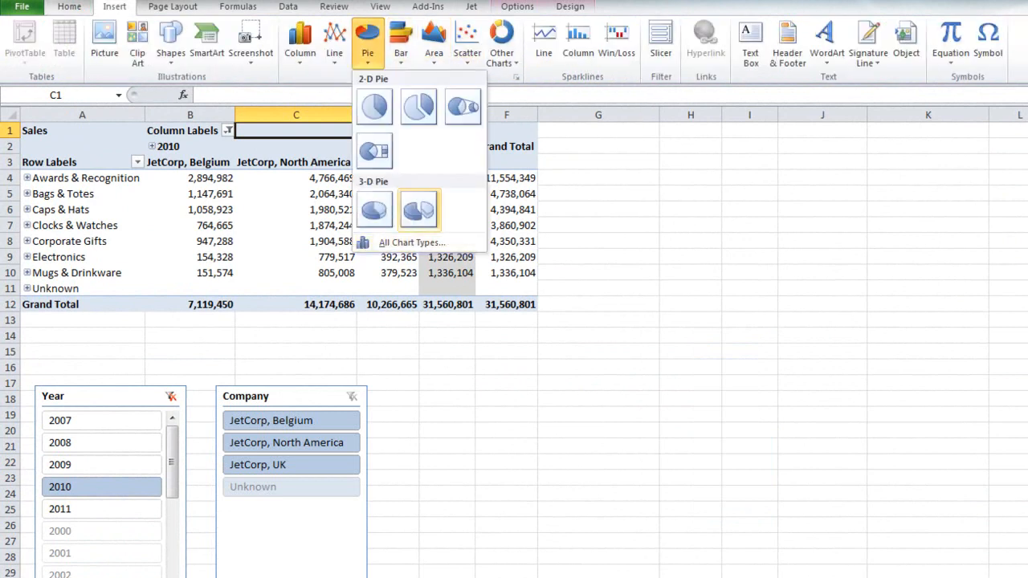
pyautogui.click(418, 209)
pyautogui.click(387, 210)
# Filter the PivotTable and pie chart by JetCorp, Belgium, by JetCorp, North America, and finally by JetCorp, Belgium together with JetCorp, UK.
pyautogui.click(270, 420)
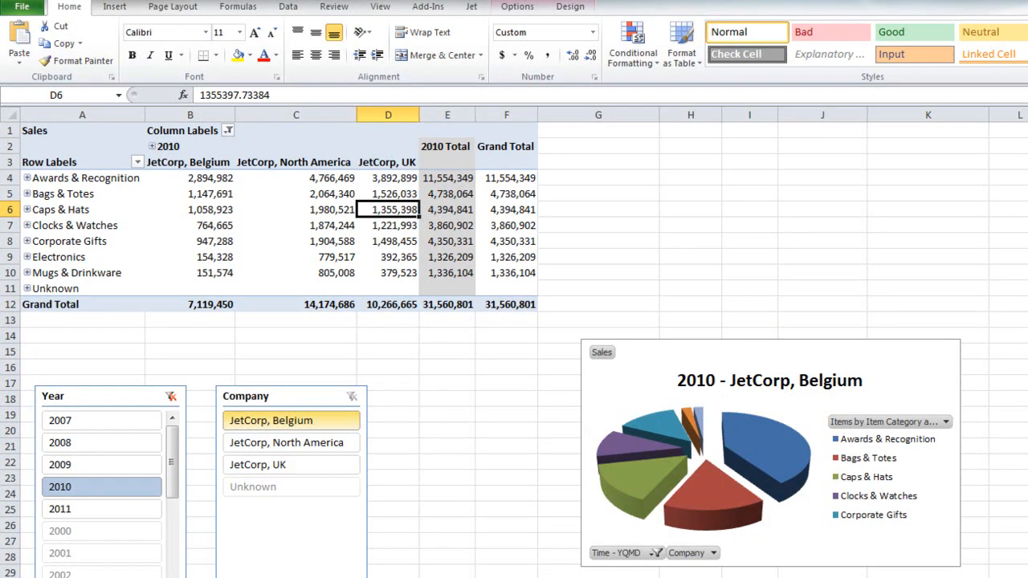
pyautogui.click(286, 442)
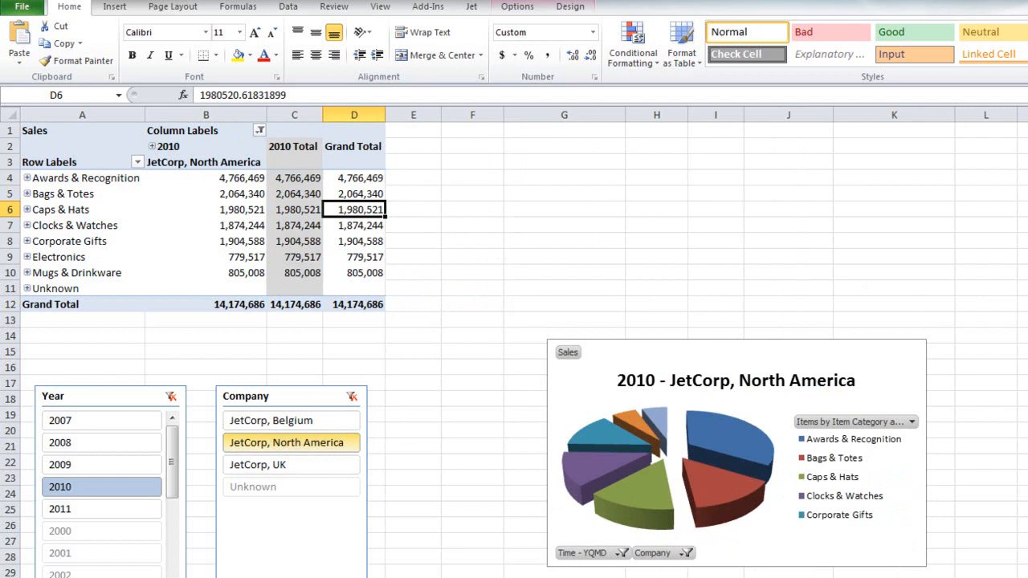
pyautogui.click(290, 421)
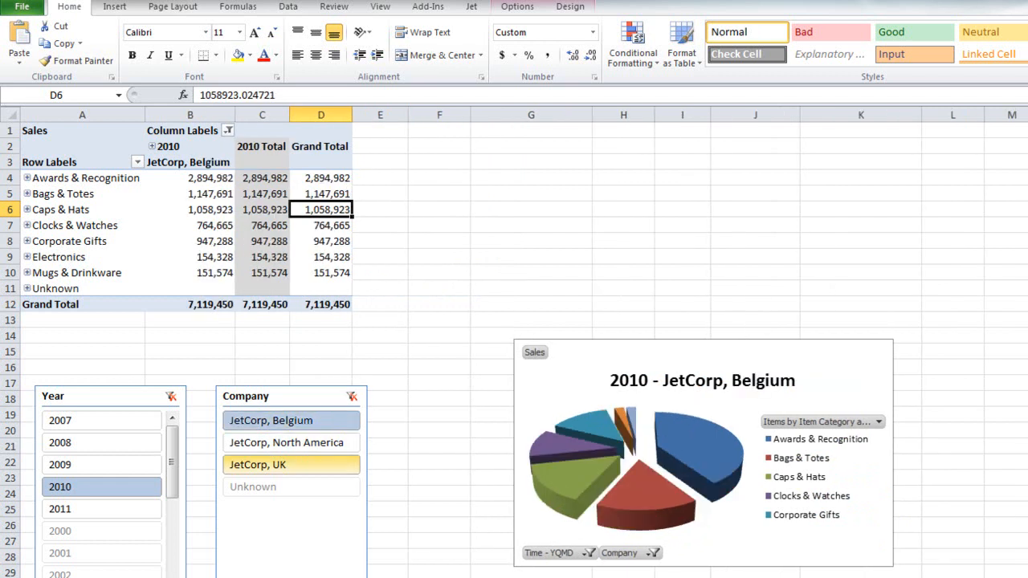
pyautogui.keyDown('ctrl'); pyautogui.click(290, 465); pyautogui.keyUp('ctrl')
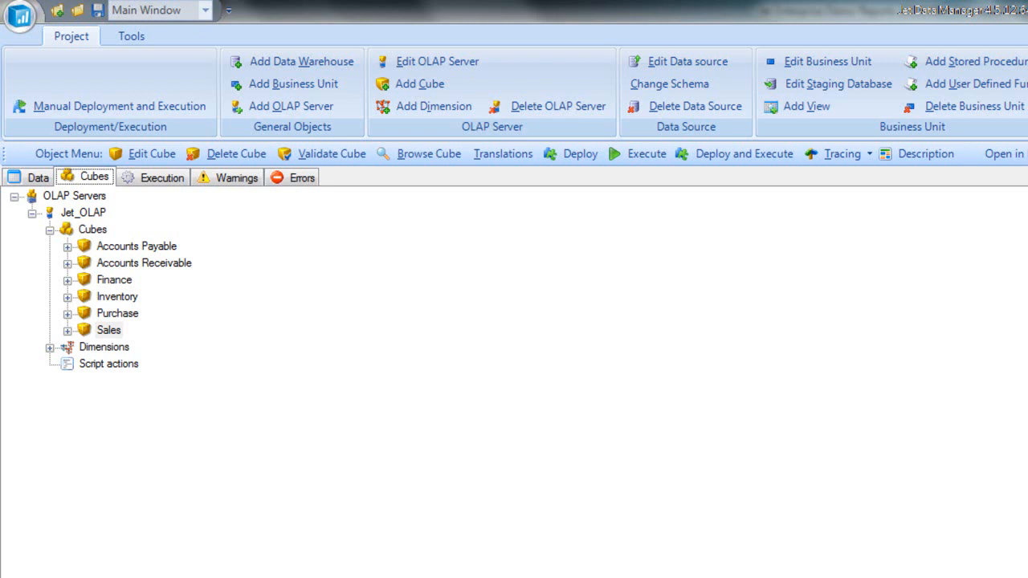
# In Jet Data Manager, open the Sales cube and expand the NAV G/L Entry table to view its fields.
pyautogui.doubleClick(108, 330)
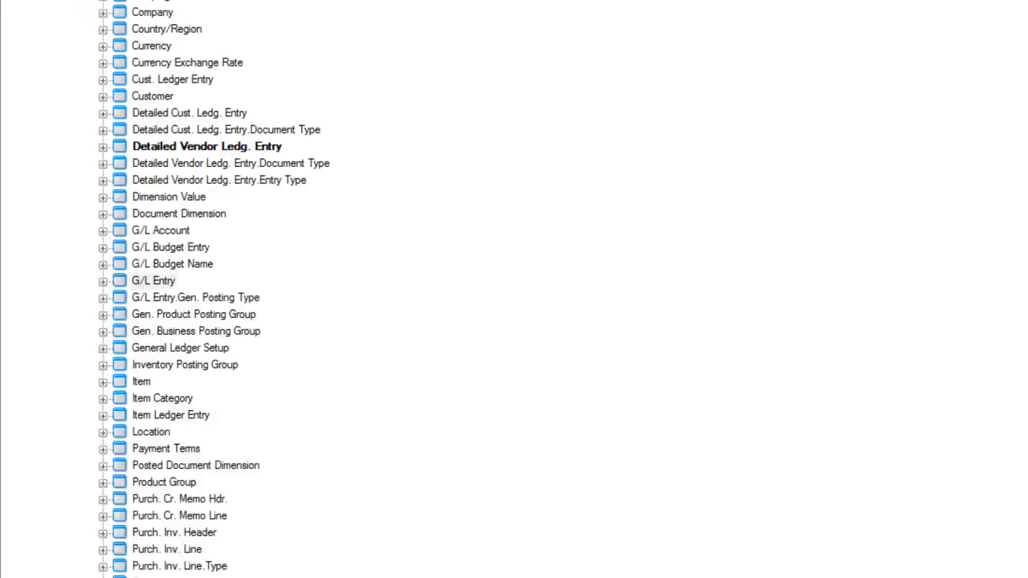
pyautogui.click(154, 280)
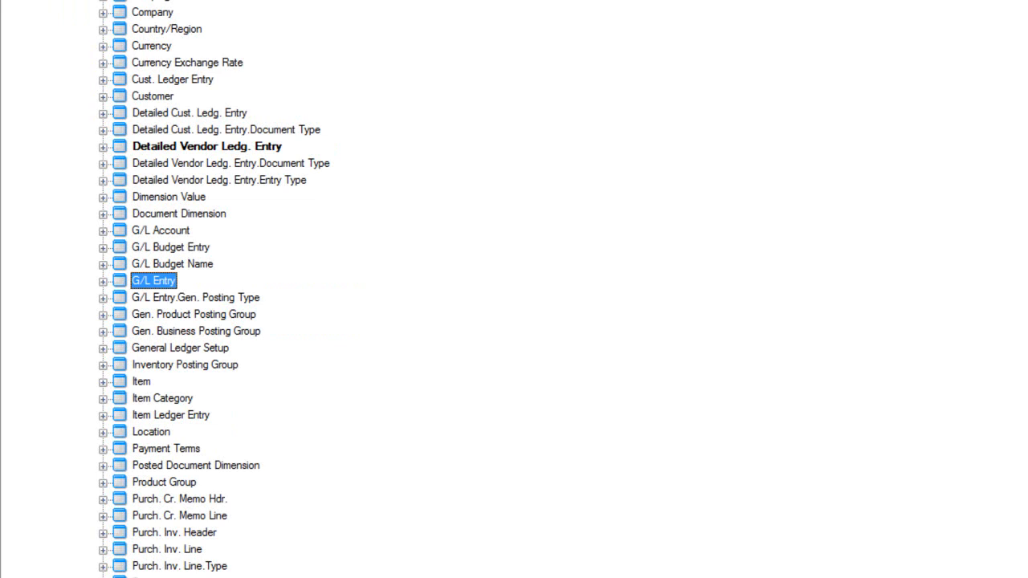
pyautogui.press('Right')
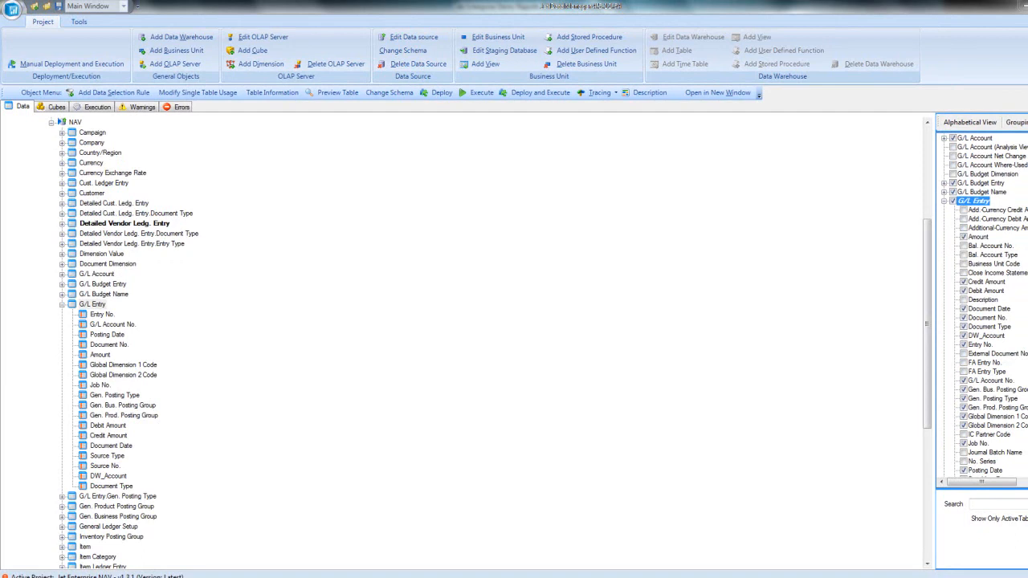
# Switch back to the Excel workbook window showing the Sales Dashboard.
pyautogui.moveTo(224, 577)
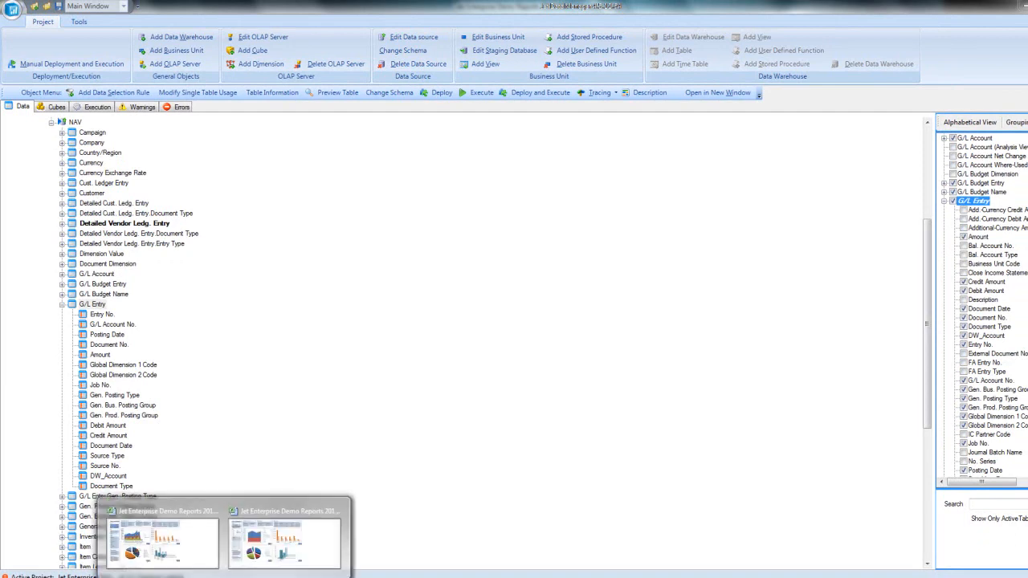
pyautogui.click(163, 544)
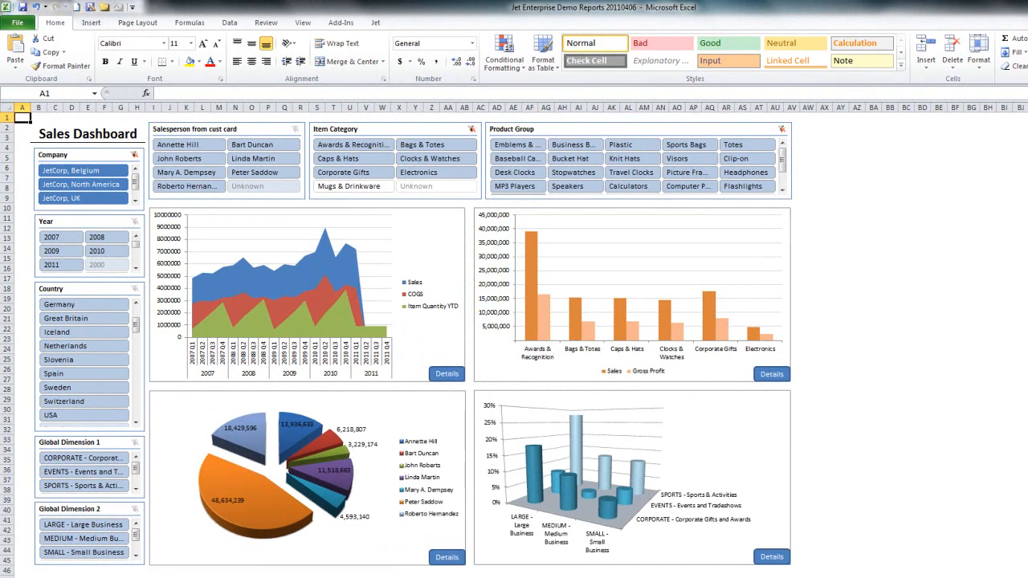